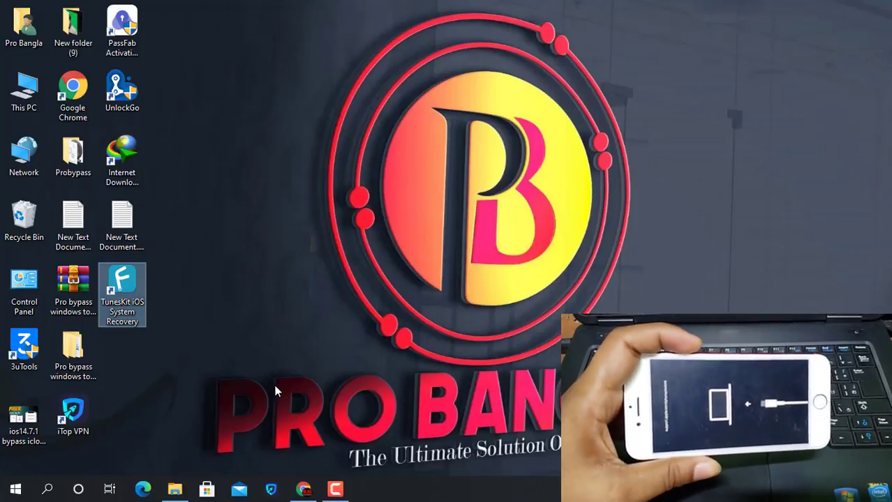
Step: Restore the Chrome window showing the TunesKit iOS System Recovery for Windows page
click(303, 489)
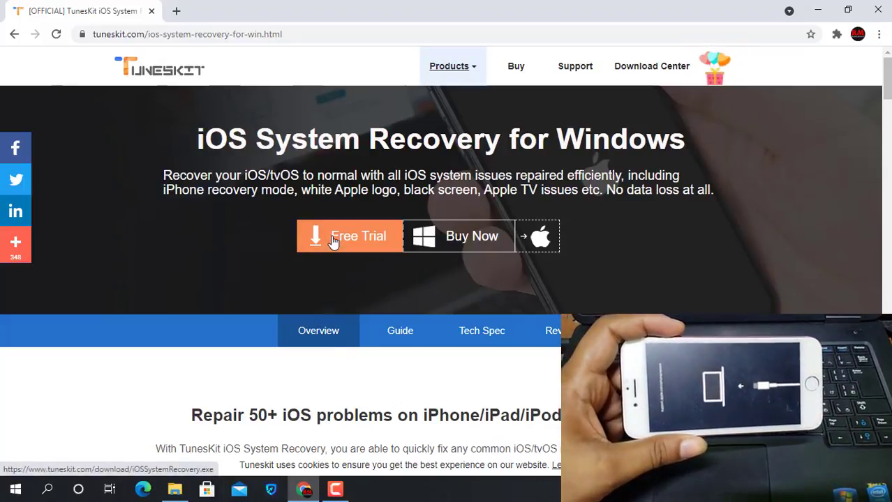
Step: Compare the Mac and Windows TunesKit product pages, scroll down, then minimize Chrome
drag(466, 10, 609, 38)
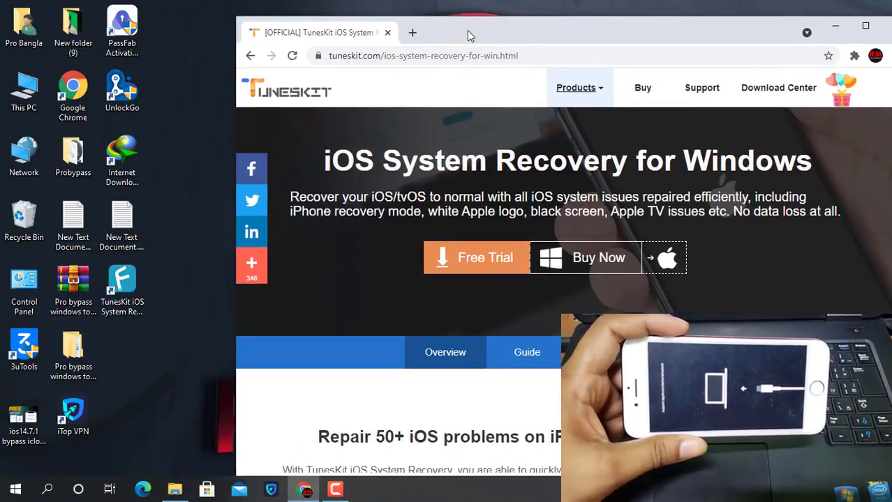
double_click(468, 37)
click(540, 249)
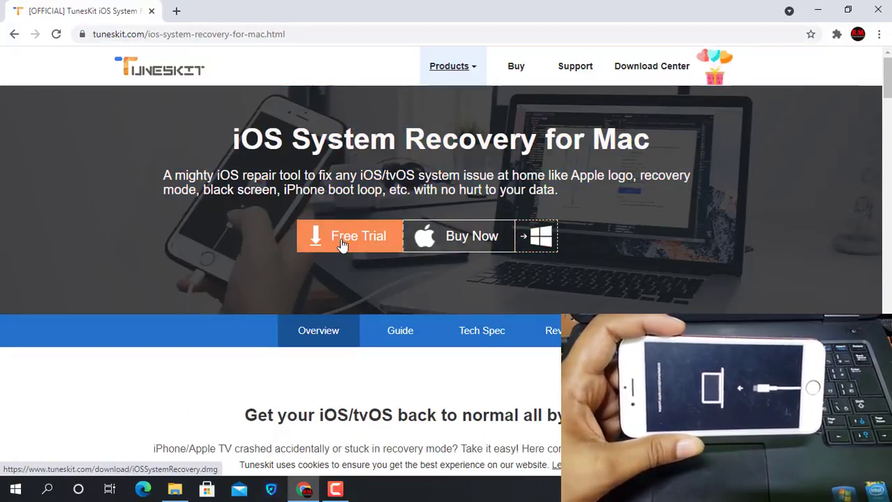
click(539, 238)
scroll(517, 257, down, 1)
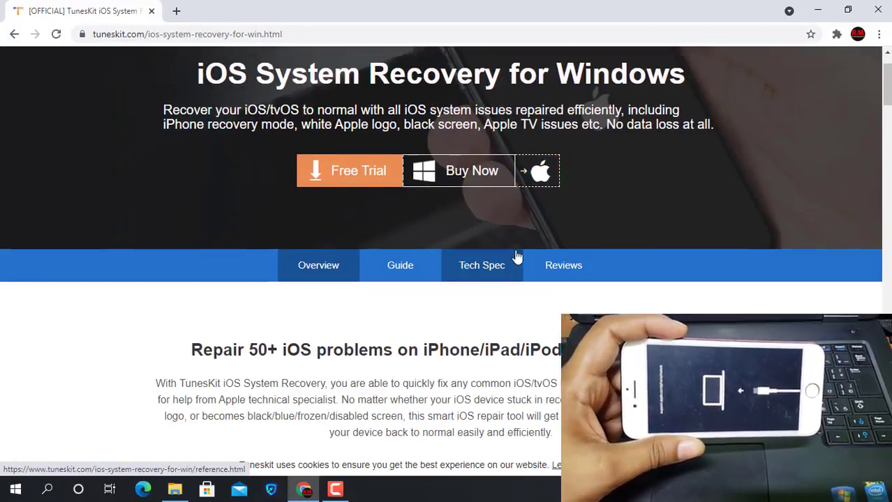
scroll(518, 257, down, 1)
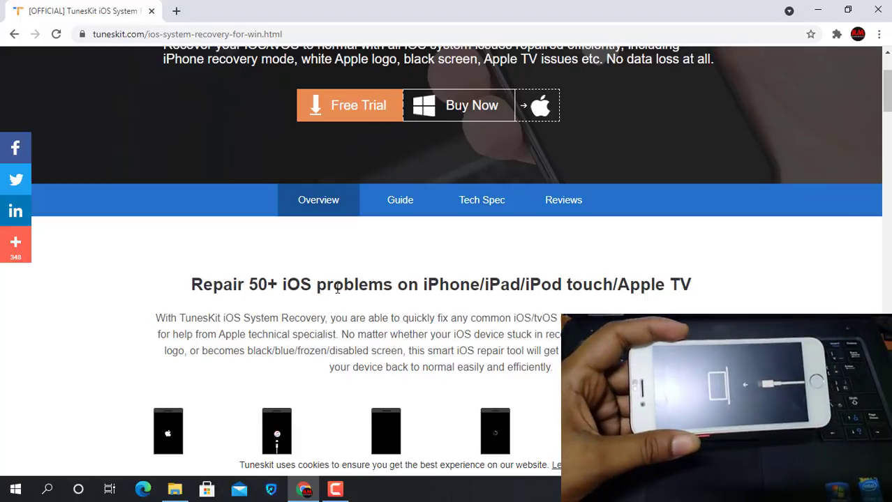
click(818, 10)
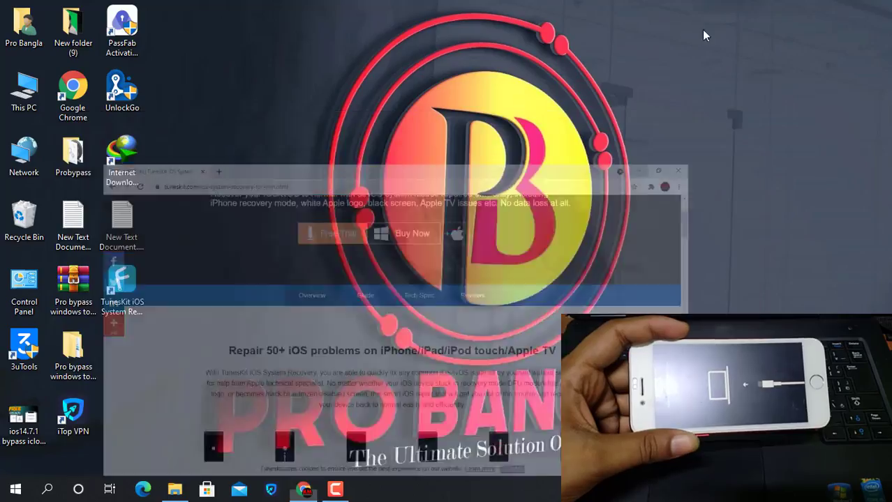
Step: Launch TunesKit iOS System Recovery and postpone its software update with Remind me later
double_click(134, 296)
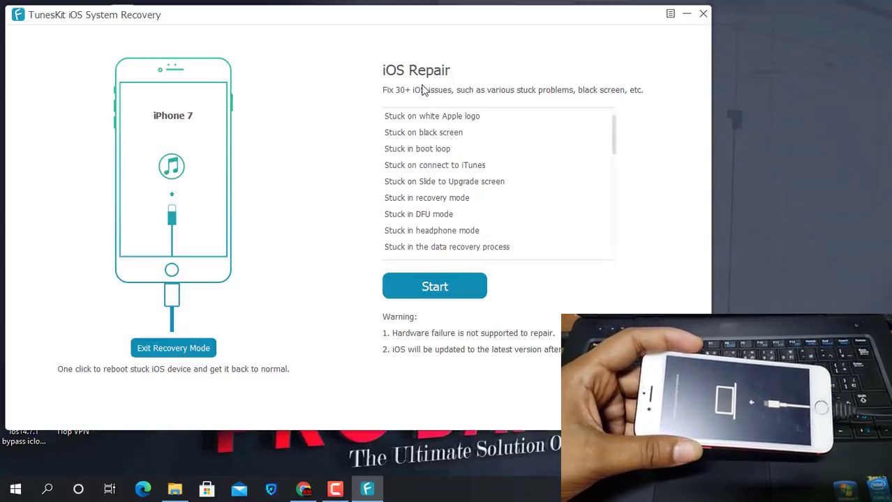
drag(342, 21, 389, 19)
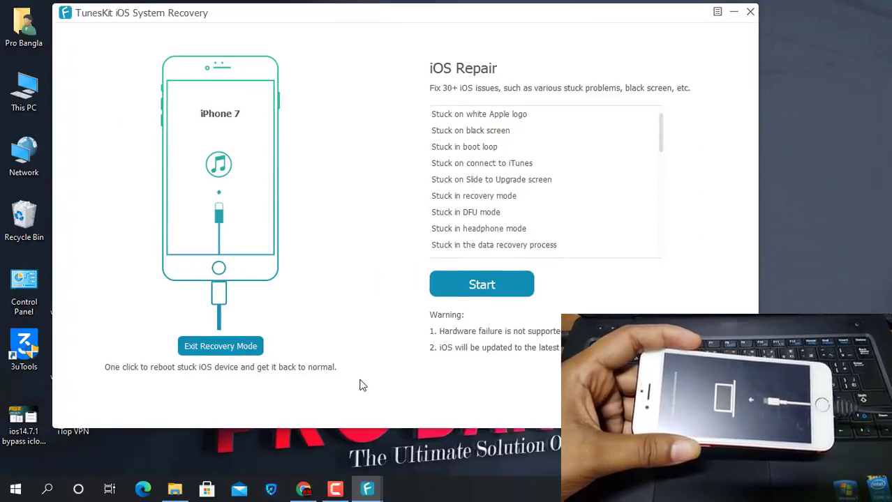
mouse_move(369, 479)
click(450, 426)
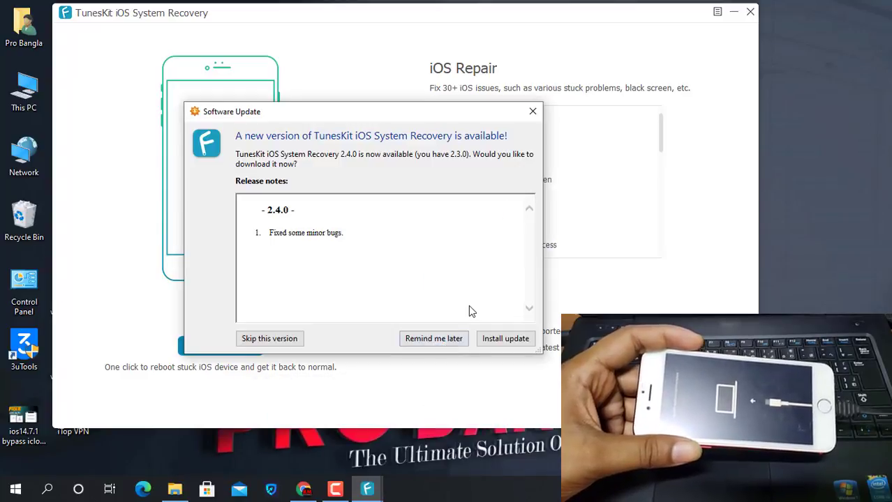
click(430, 340)
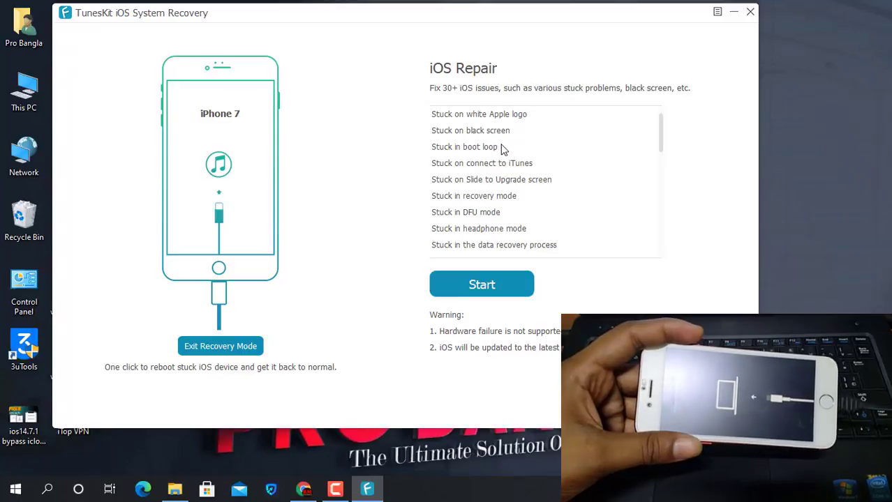
Step: Review the issue list and start the repair for the detected iPhone 7
scroll(507, 122, down, 2)
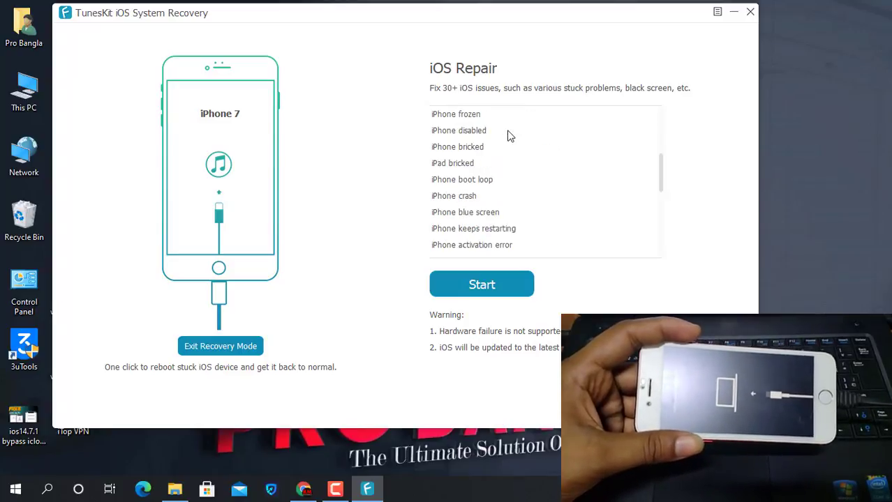
scroll(492, 164, up, 1)
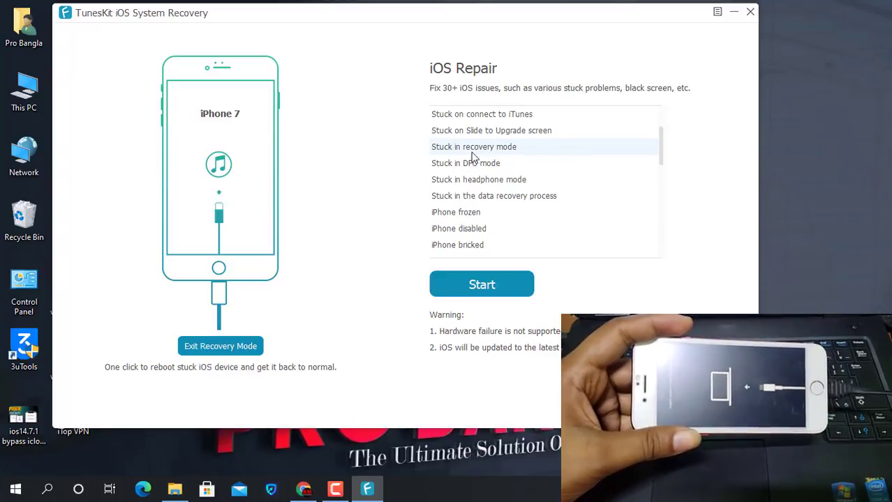
click(483, 286)
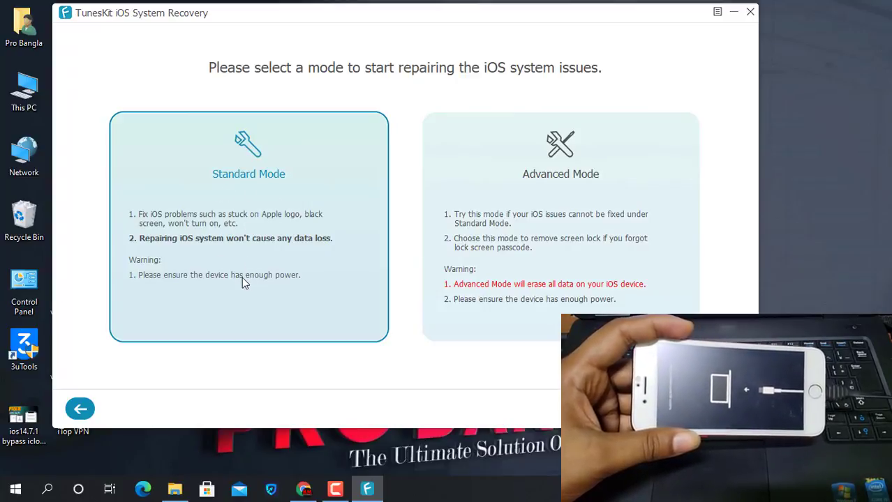
Step: Pick Advanced Mode and continue to the iPhone 7 iOS 14.7.1 firmware download page
click(509, 177)
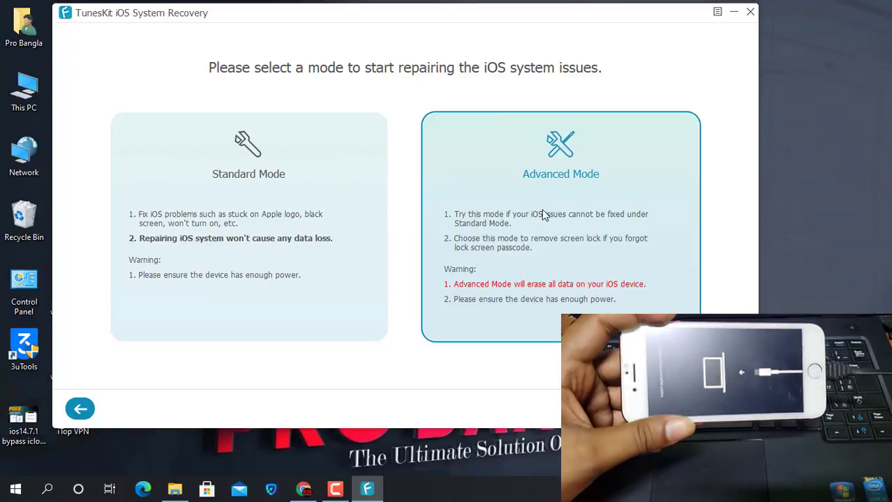
click(286, 241)
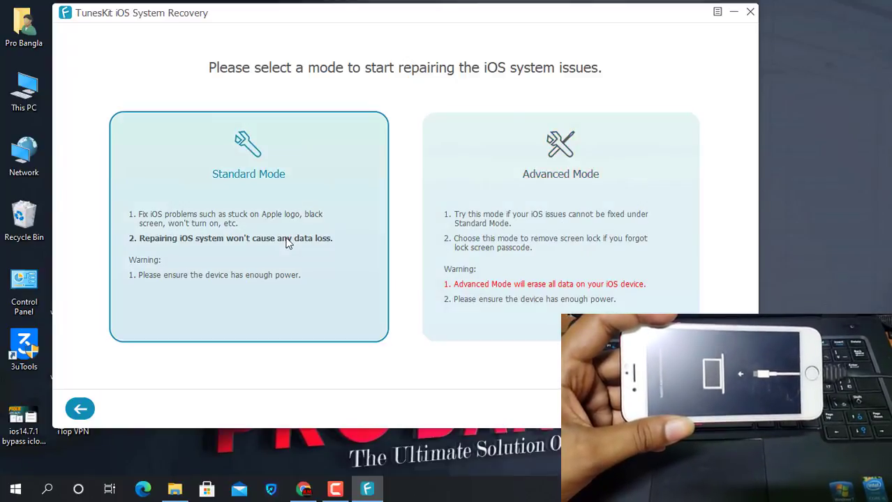
click(503, 193)
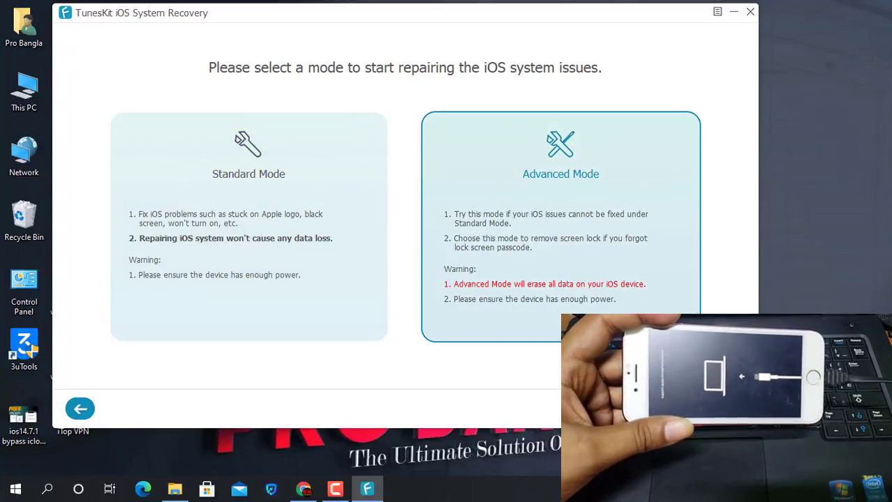
key(Return)
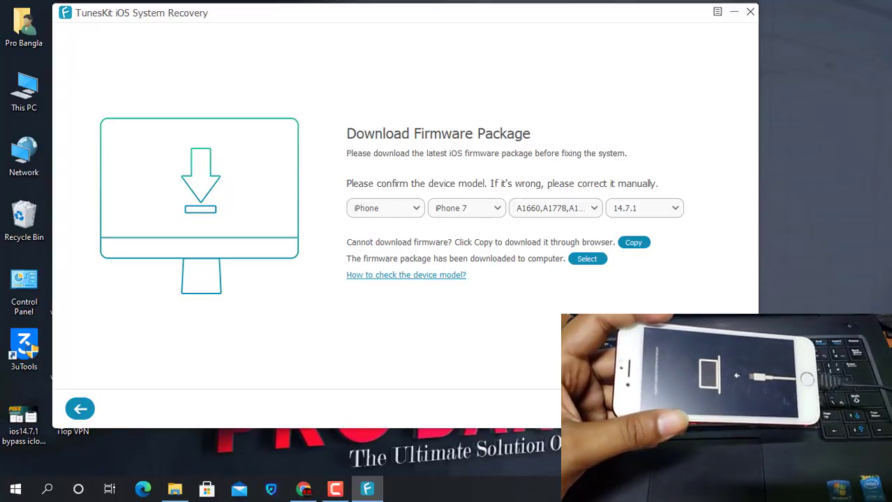
drag(457, 18, 239, 5)
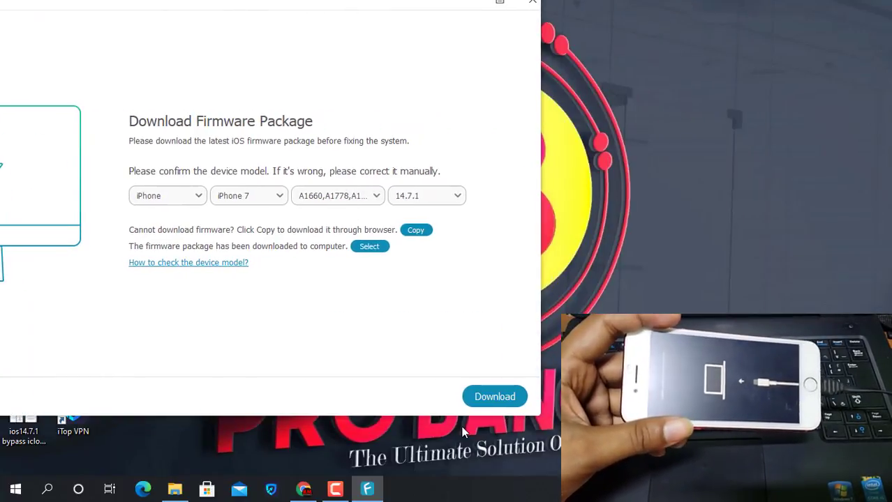
click(483, 398)
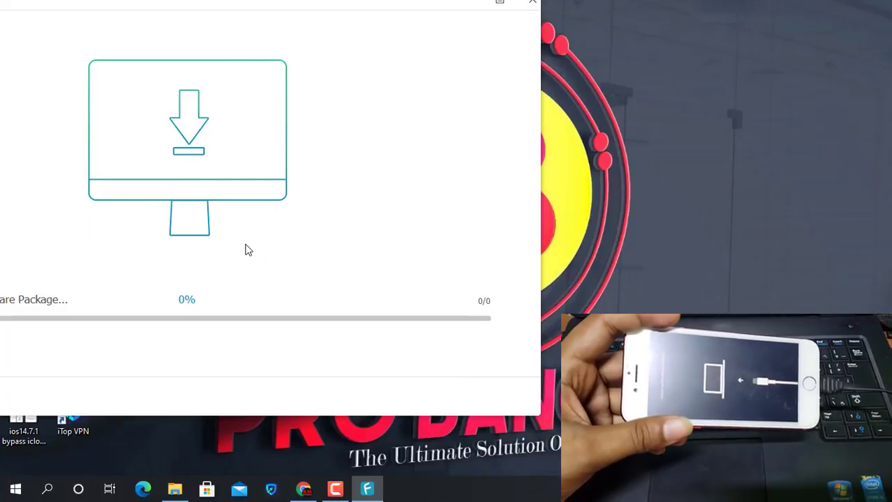
drag(193, 7, 367, 14)
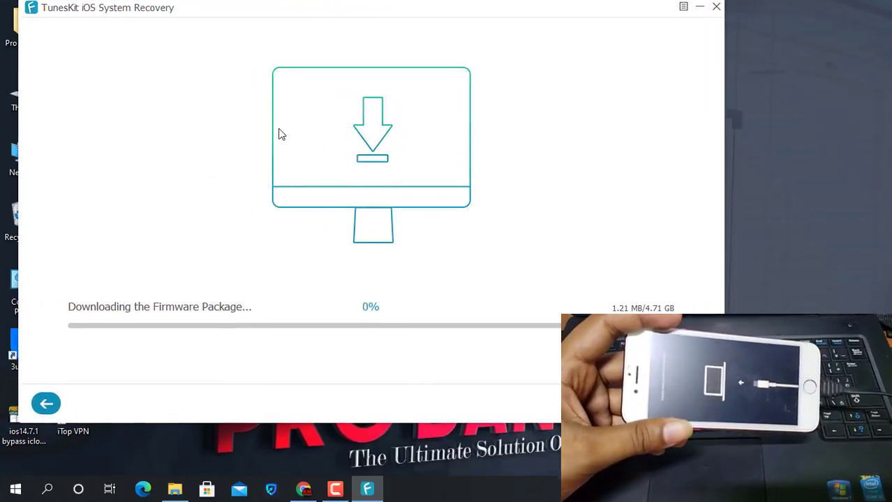
click(45, 404)
click(383, 256)
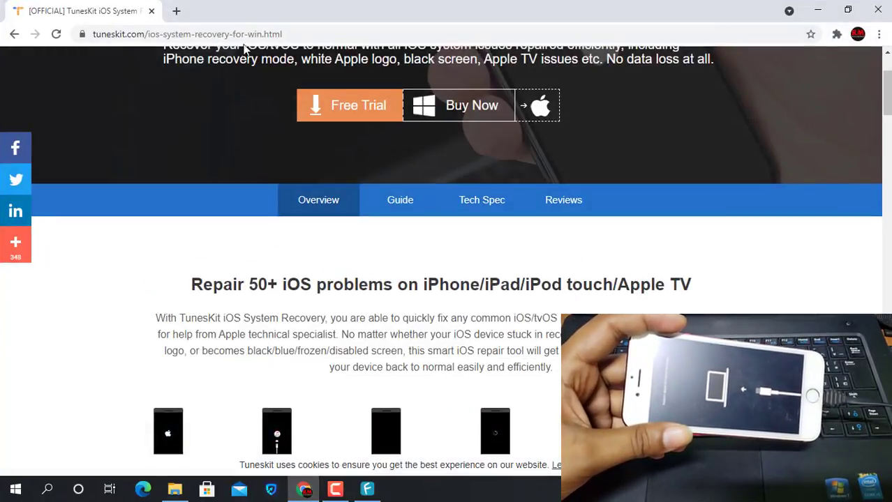
Step: Paste the copied Apple firmware link into Chrome's address bar
click(244, 35)
right_click(246, 39)
click(294, 124)
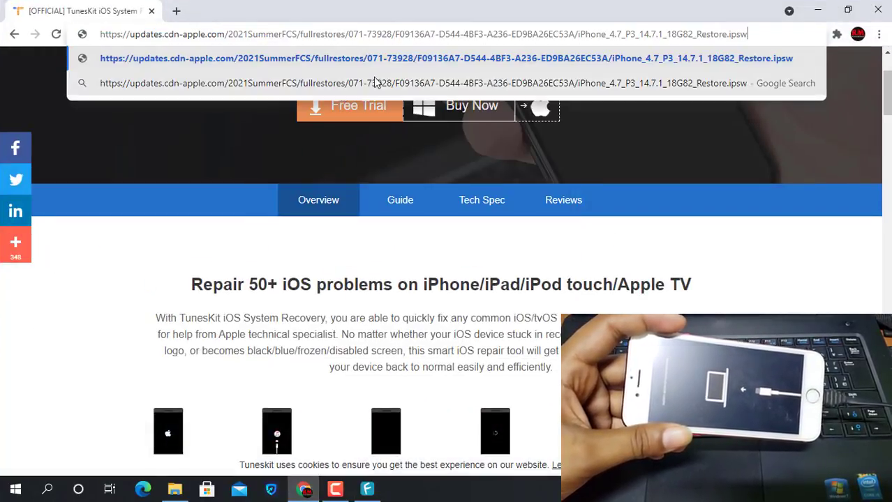
Step: Start the iPhone_4.7_P3_14.7.1_18G82_Restore.ipsw download, then cancel it
click(481, 65)
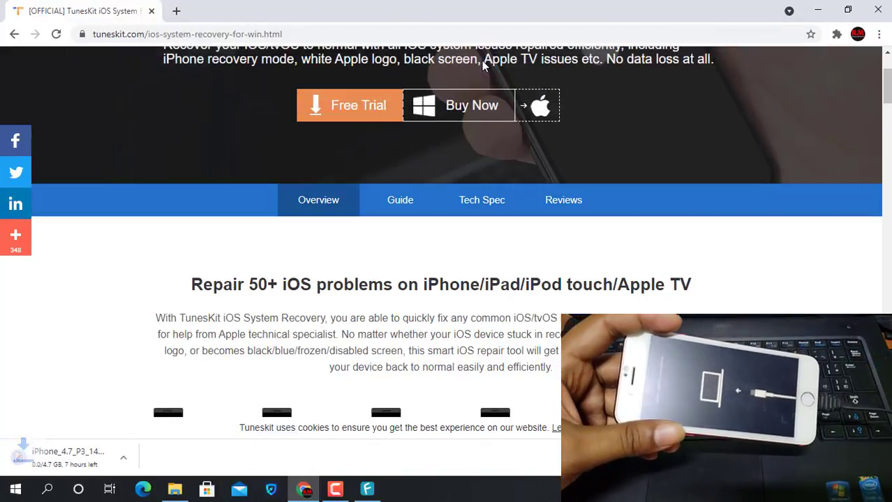
click(141, 457)
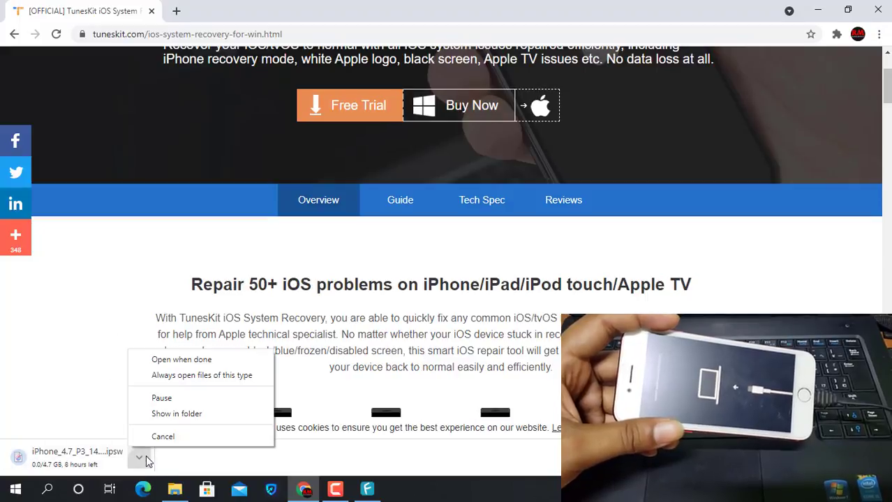
click(166, 437)
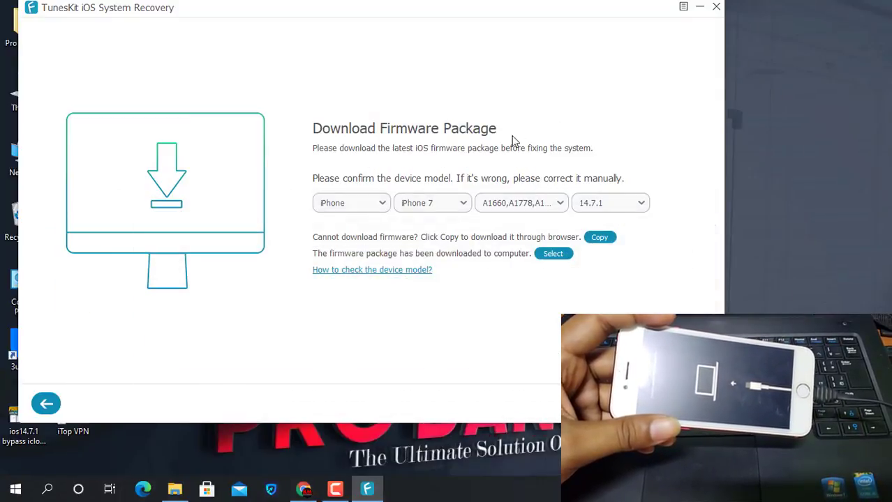
Step: Copy the downloaded iPhone firmware .ipsw file from the Downloads folder
drag(213, 14, 340, 22)
double_click(27, 40)
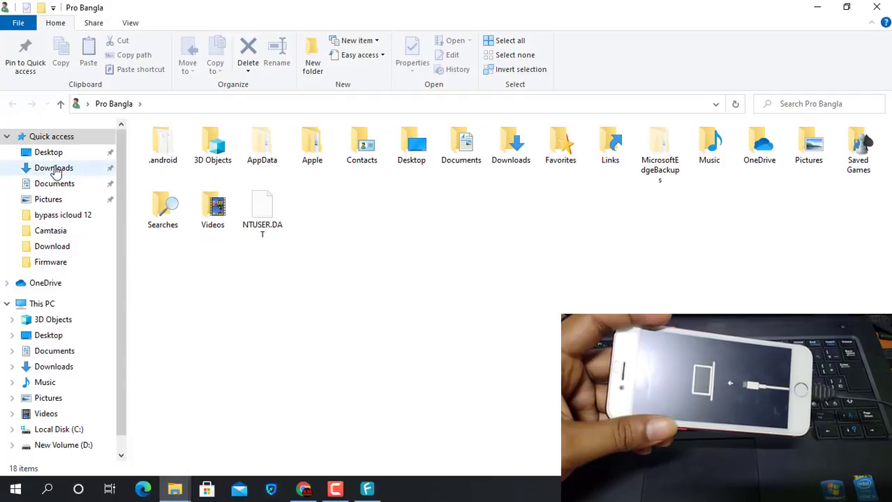
click(54, 168)
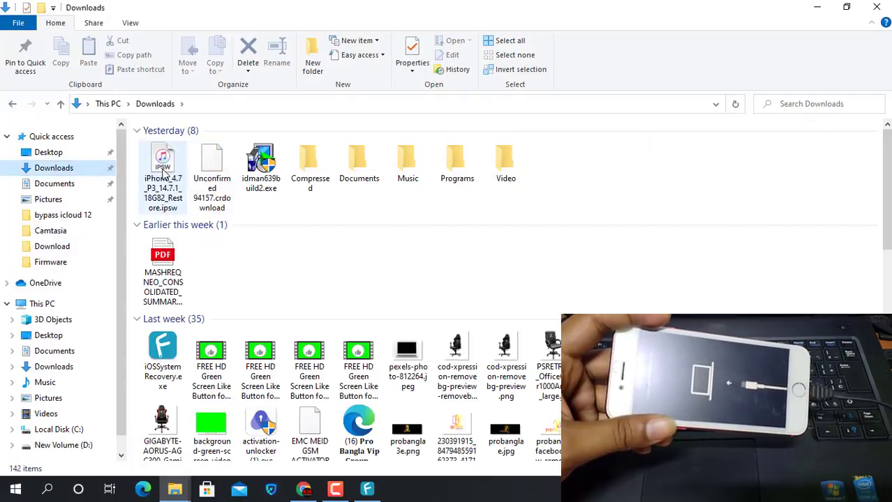
click(163, 168)
right_click(163, 166)
click(195, 394)
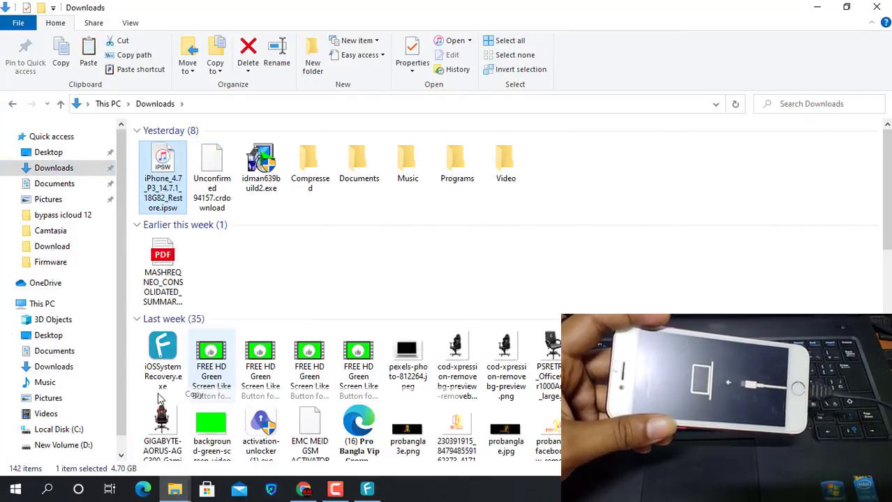
Step: Delete the partial ipsw_tmp file in Documents > TunesKit iOS System Recovery > Download
click(54, 184)
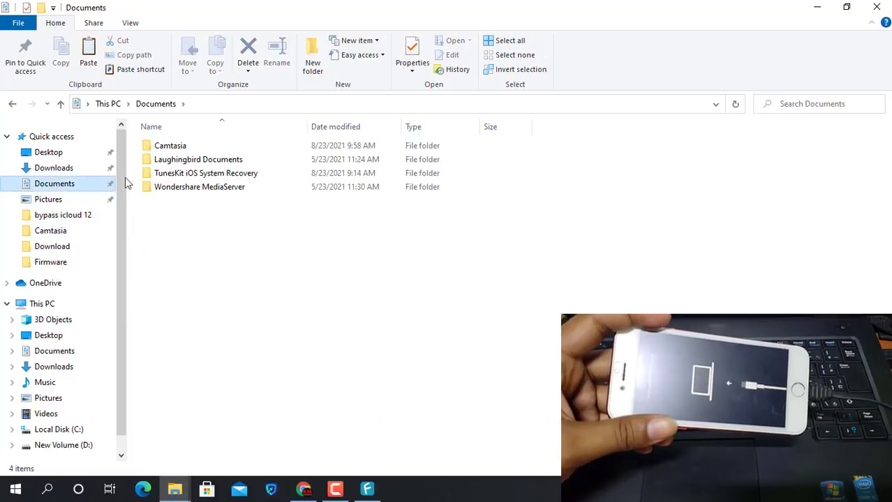
click(246, 176)
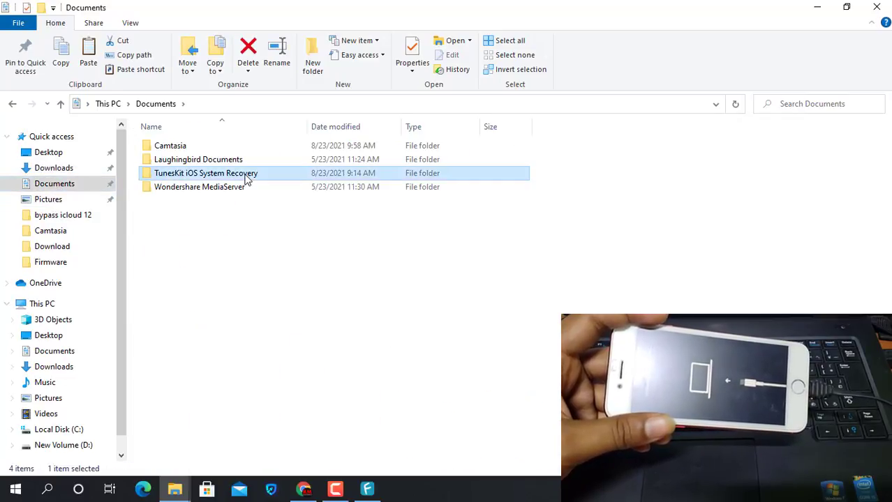
double_click(246, 176)
double_click(174, 149)
click(240, 145)
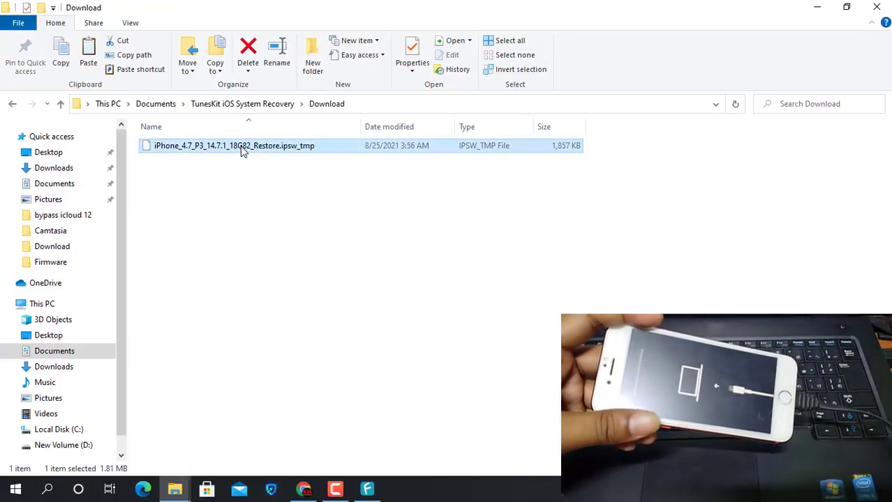
key(Delete)
Step: Paste the firmware file into that Download folder and close Explorer while it copies
right_click(241, 220)
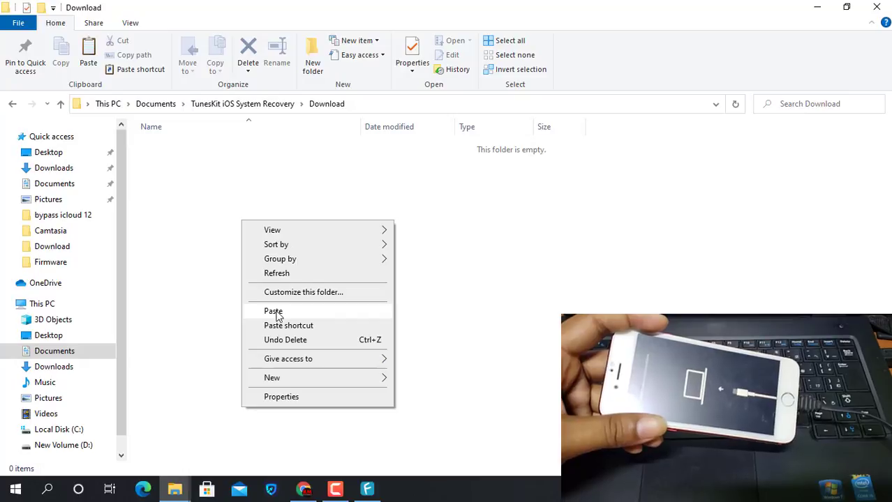
click(277, 314)
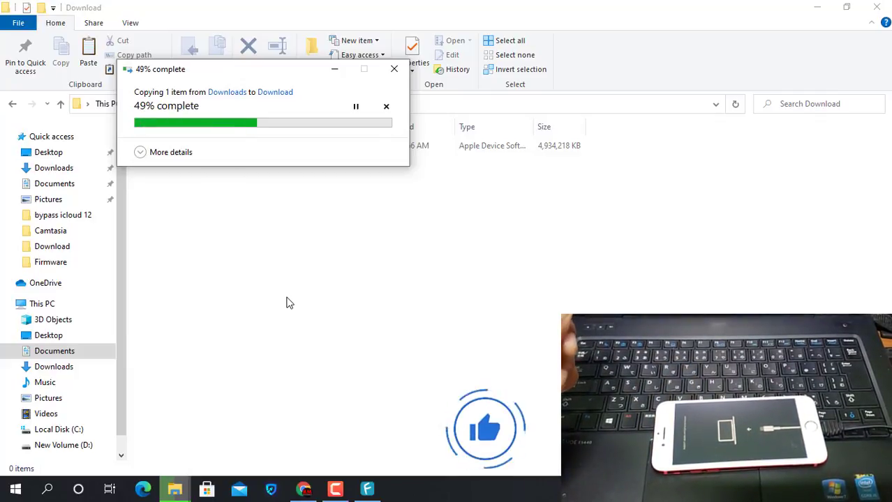
click(336, 251)
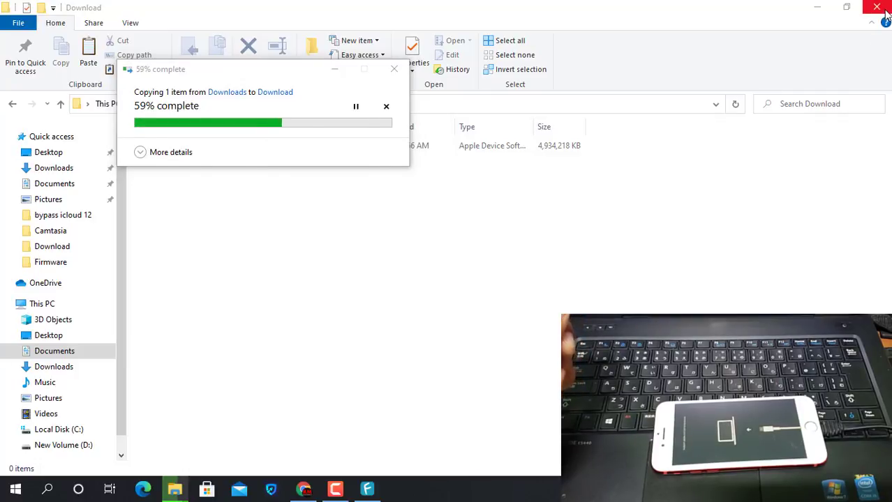
click(876, 7)
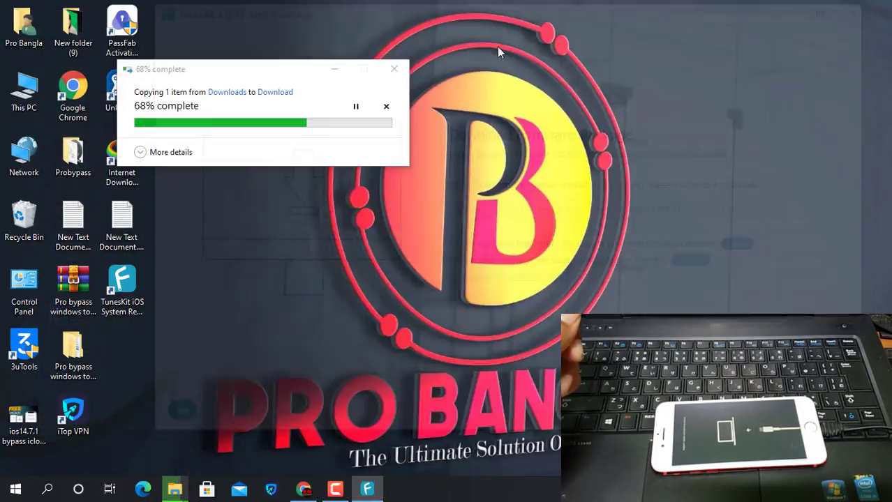
Step: Relaunch TunesKit iOS System Recovery and start the iOS repair
drag(274, 68, 357, 40)
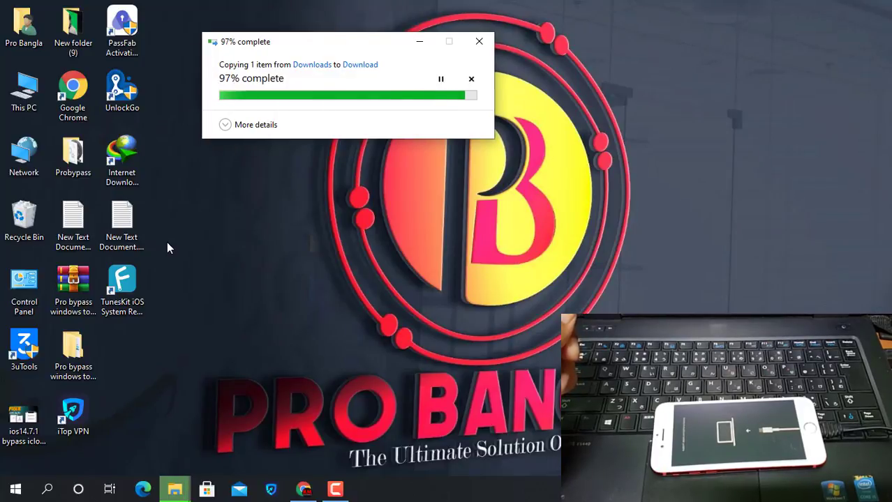
double_click(120, 283)
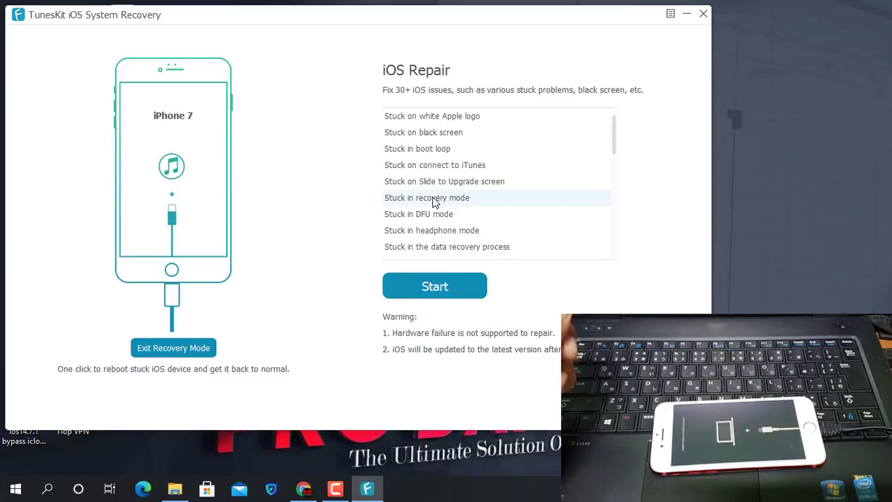
scroll(432, 204, down, 5)
scroll(433, 205, up, 5)
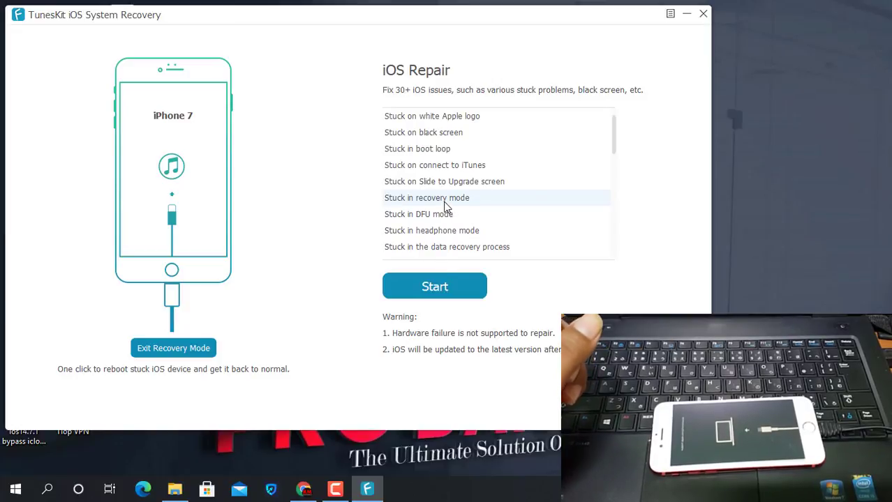
click(435, 287)
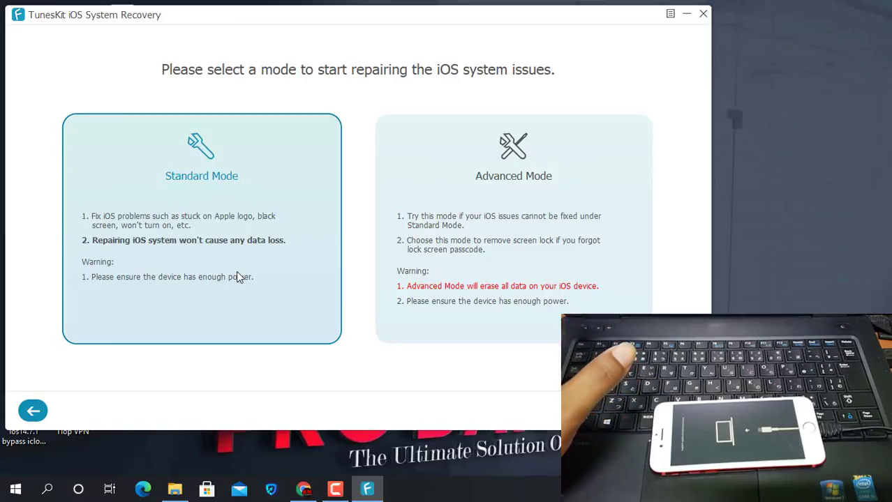
Step: Select Advanced Mode and continue to the iOS 14.7.1 firmware package page
click(475, 239)
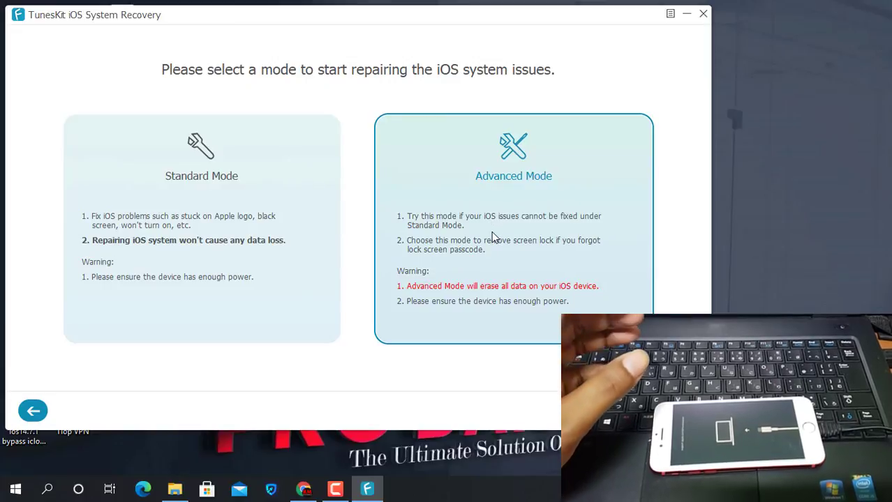
click(224, 259)
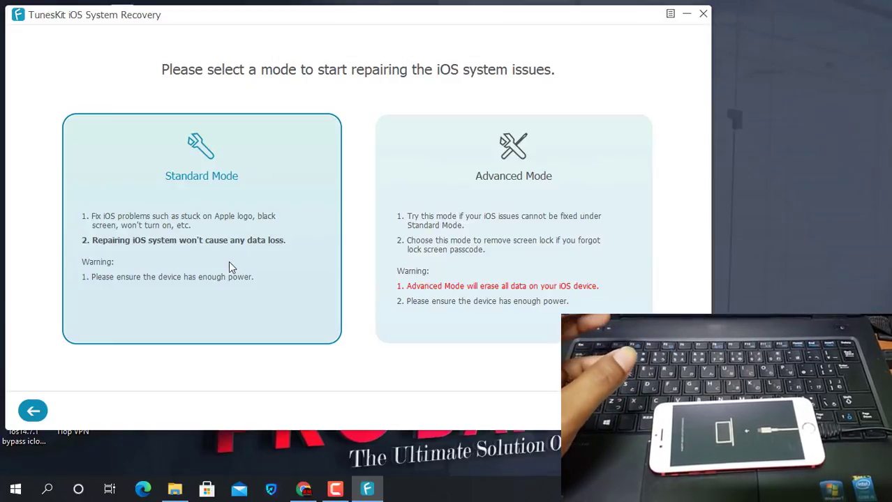
click(436, 187)
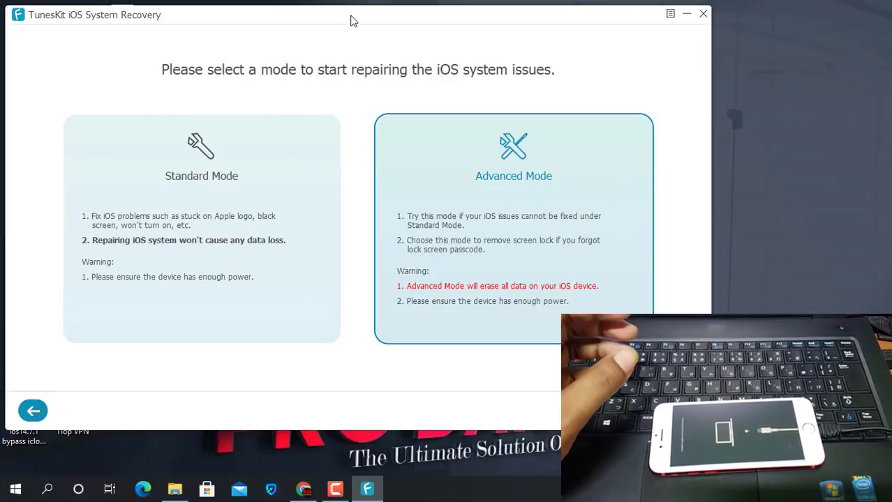
drag(336, 14, 177, 3)
click(505, 399)
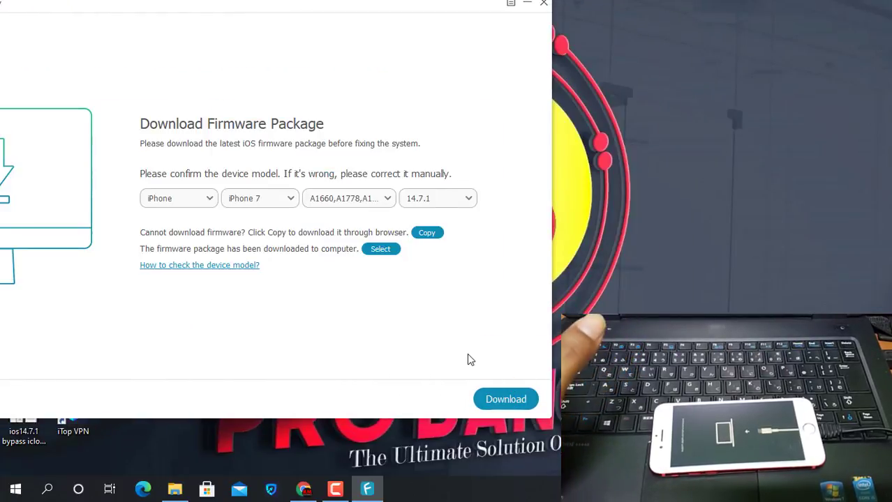
Step: Download the iPhone 7 iOS 14.7.1 firmware and confirm Yes to erasing all device data
click(505, 399)
drag(265, 10, 434, 9)
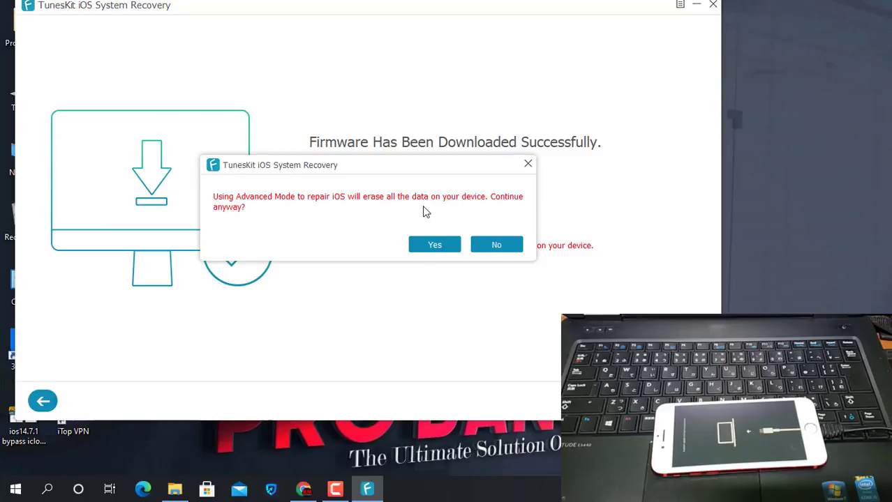
click(427, 248)
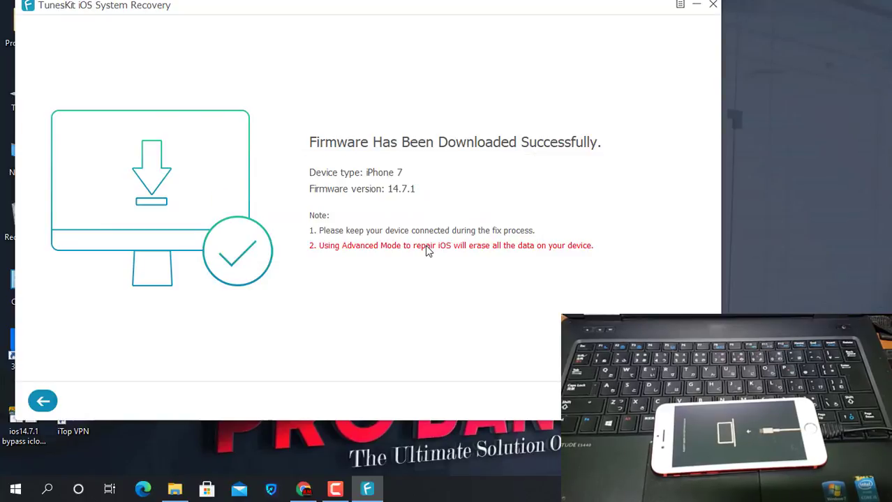